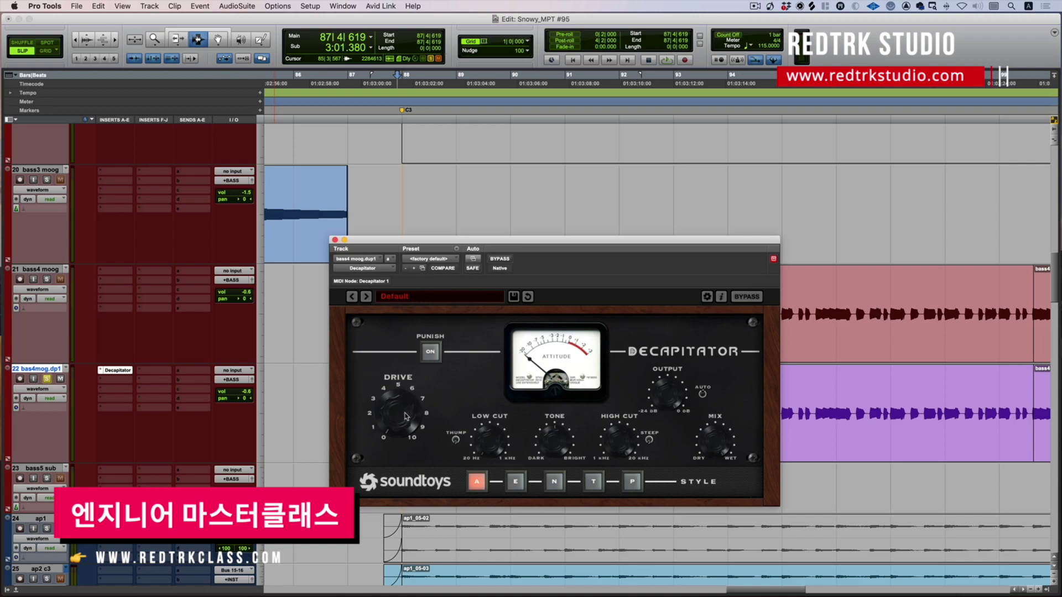
# Audition the Decapitator's distortion styles during playback on the duplicated bass4 track and settle on style N
pyautogui.press('space')
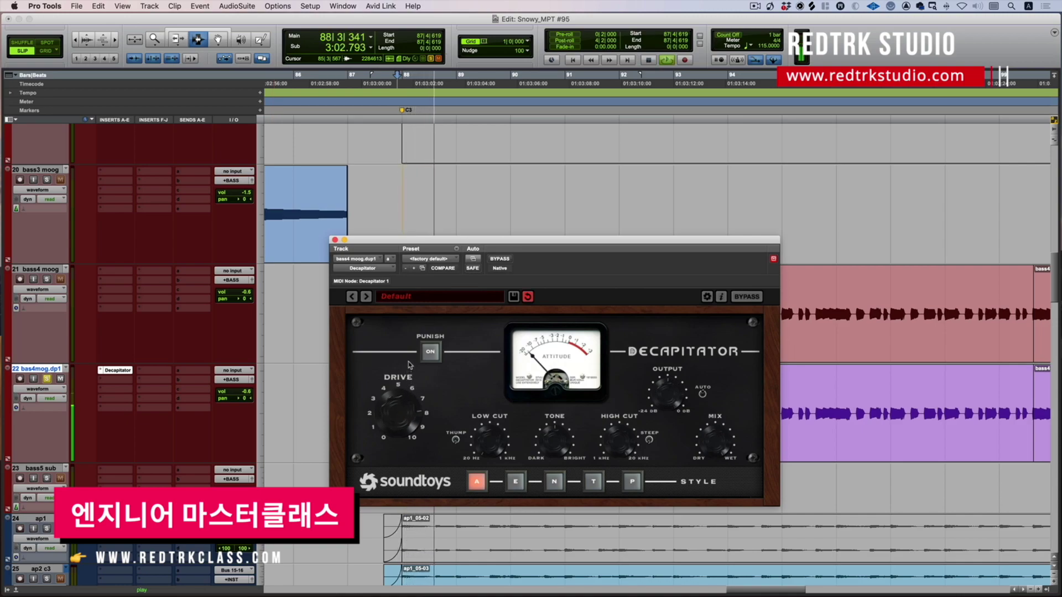
pyautogui.click(517, 482)
pyautogui.click(554, 482)
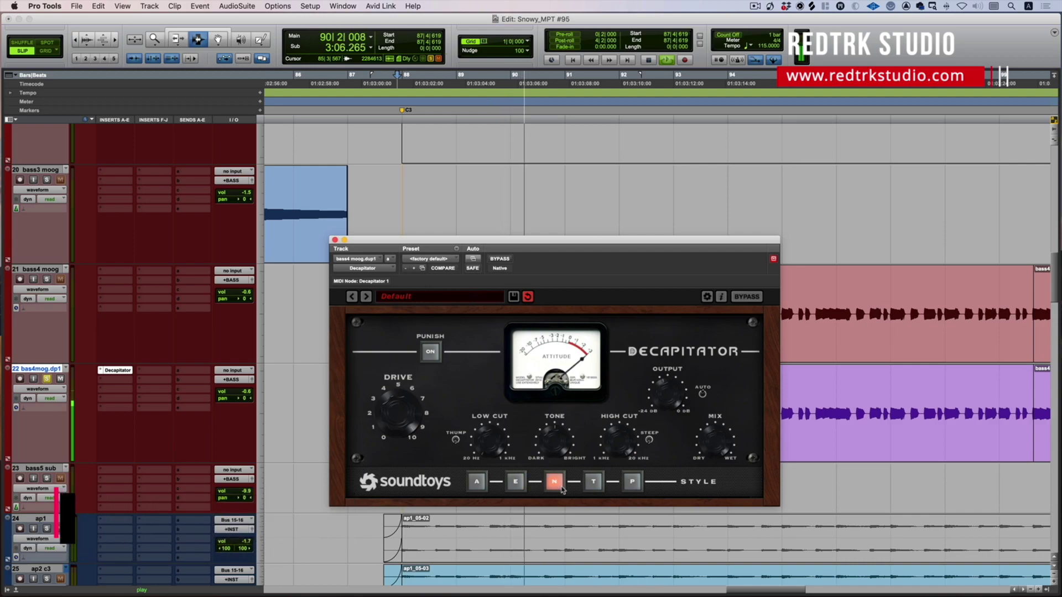
pyautogui.click(602, 483)
pyautogui.click(632, 482)
pyautogui.click(516, 482)
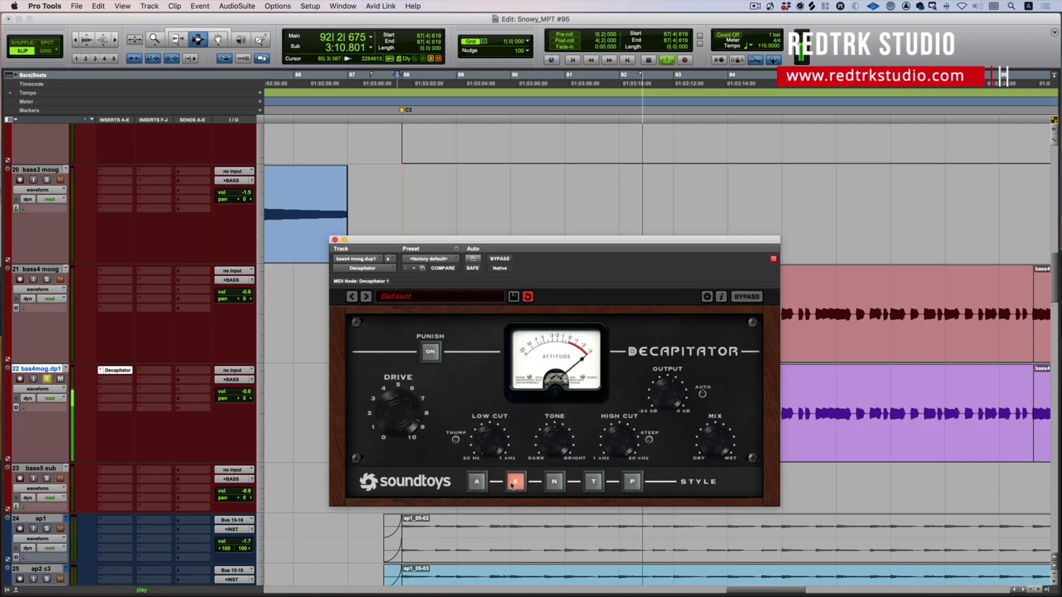
pyautogui.click(554, 482)
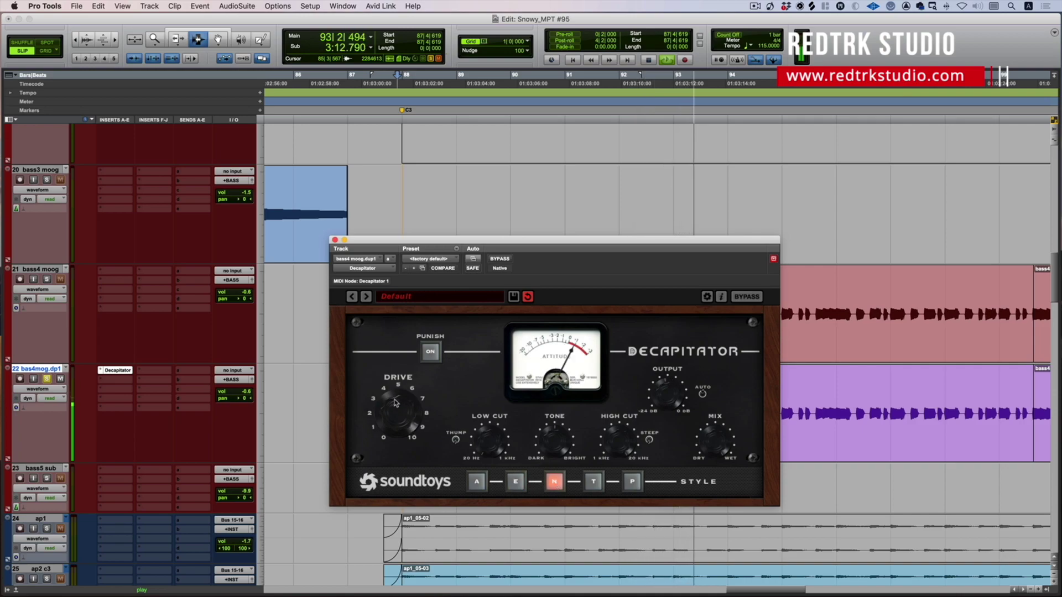
pyautogui.press('space')
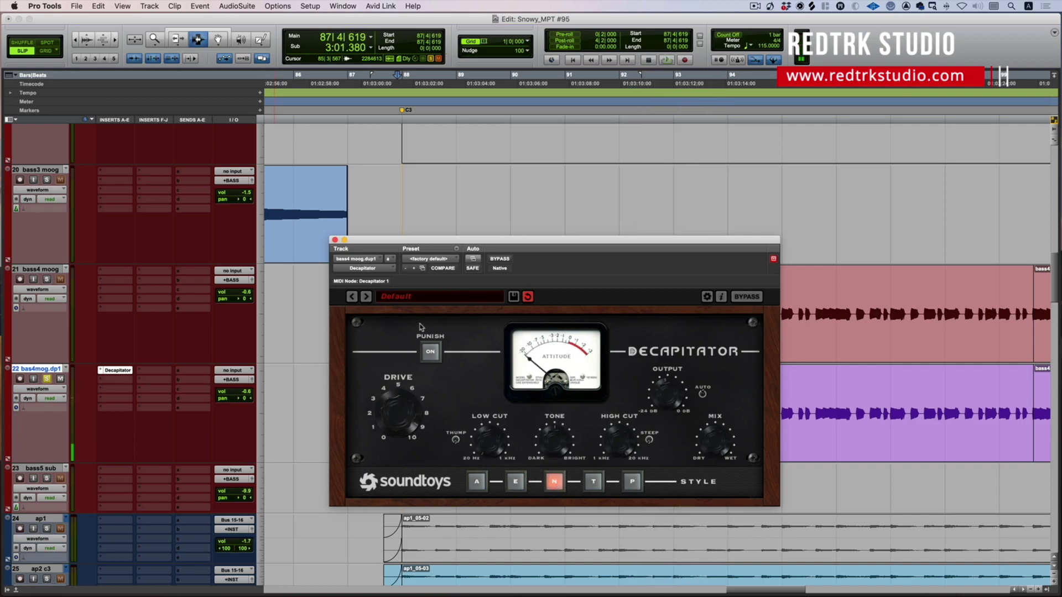
# Blend the duplicated bass4 track in from silence by raising its volume fader during playback
pyautogui.click(252, 379)
pyautogui.keyDown('alt'); pyautogui.click(288, 397); pyautogui.keyUp('alt')
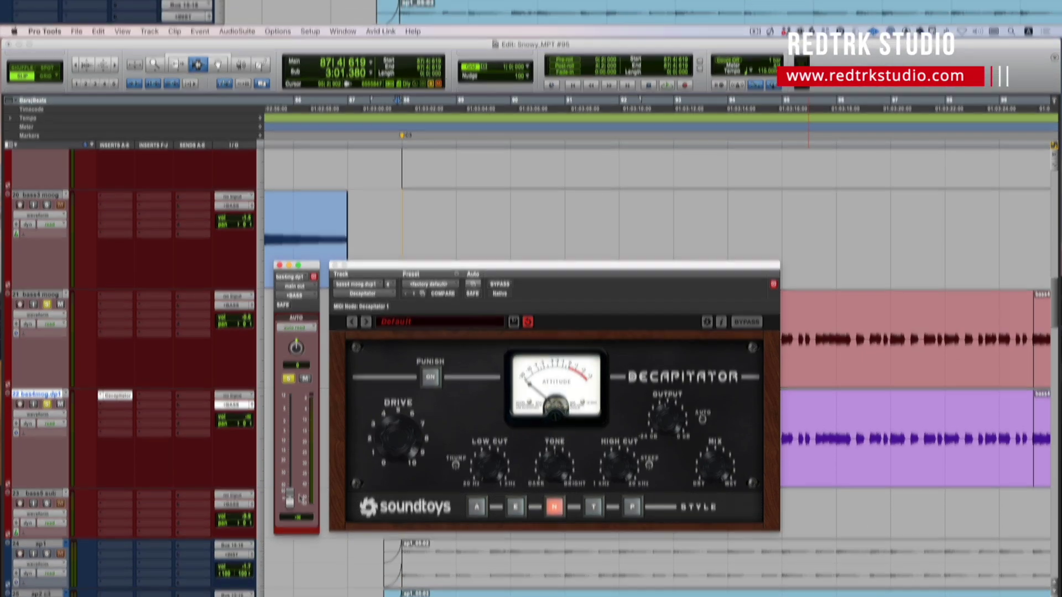
pyautogui.press('space')
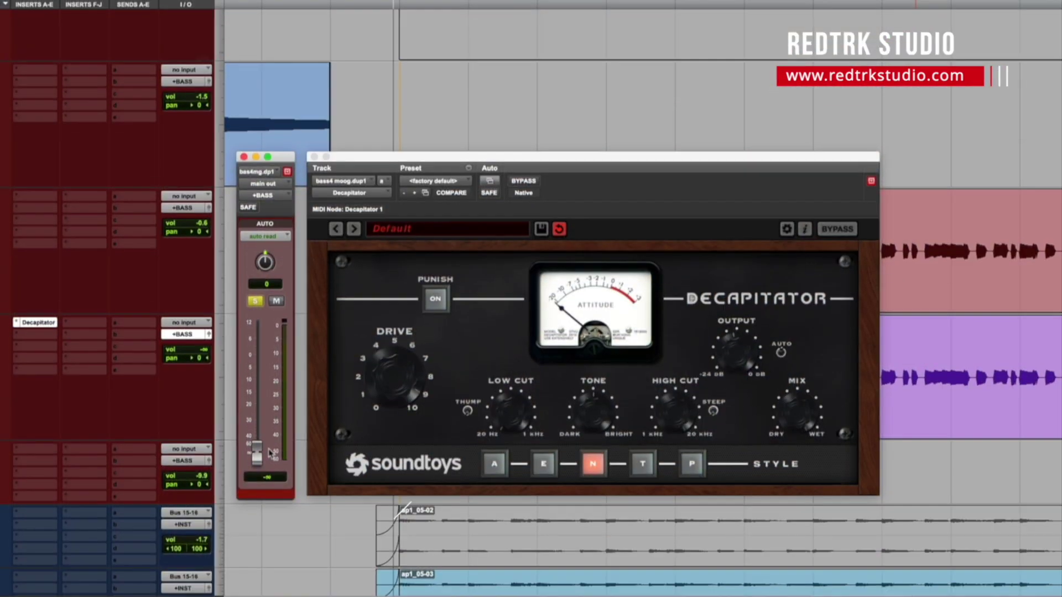
pyautogui.moveTo(258, 449); pyautogui.dragTo(258, 396)
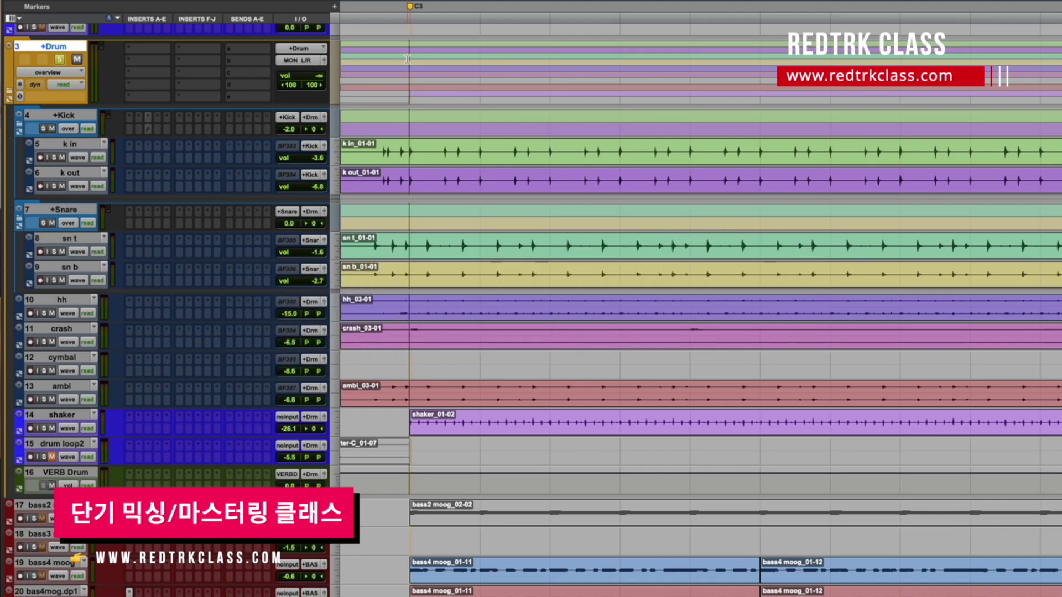
# Create one stereo Aux Input track below VERB Drum and set its input to Bus 9-10
pyautogui.click(419, 471)
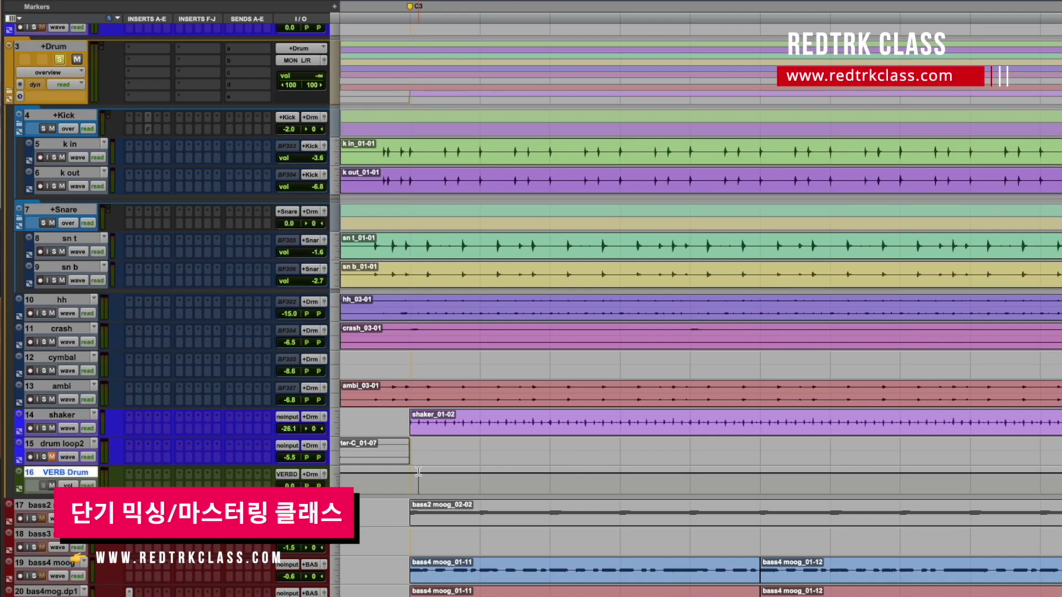
pyautogui.press('super+shift+n')
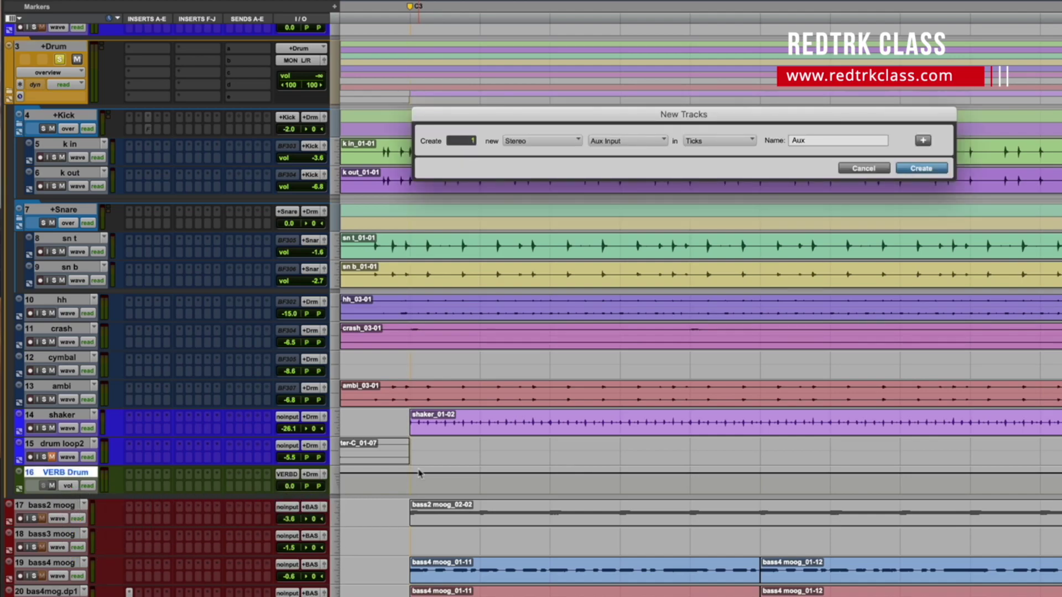
pyautogui.press('Return')
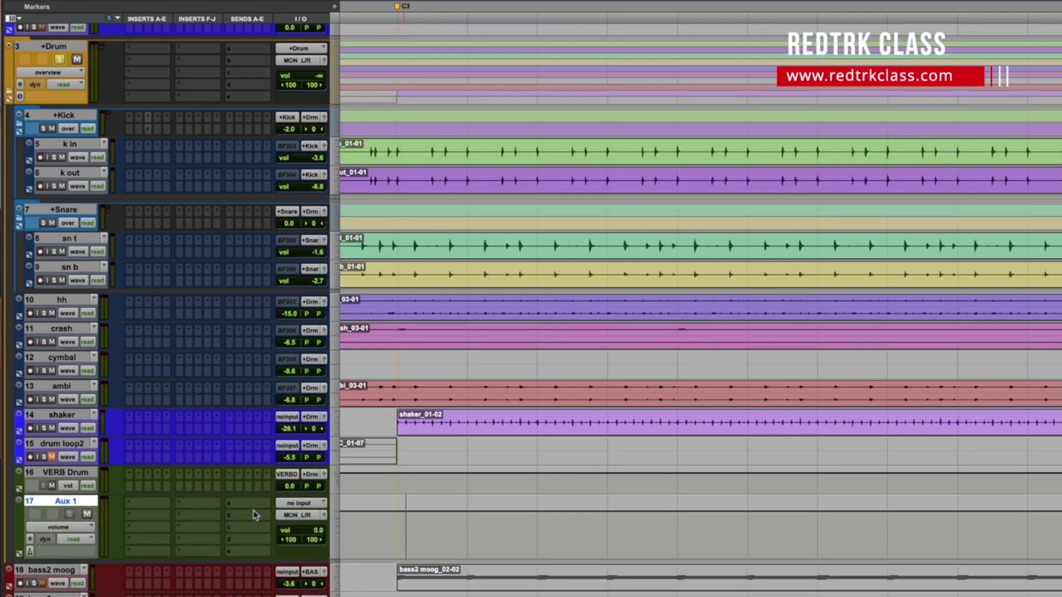
pyautogui.click(299, 506)
pyautogui.moveTo(308, 516)
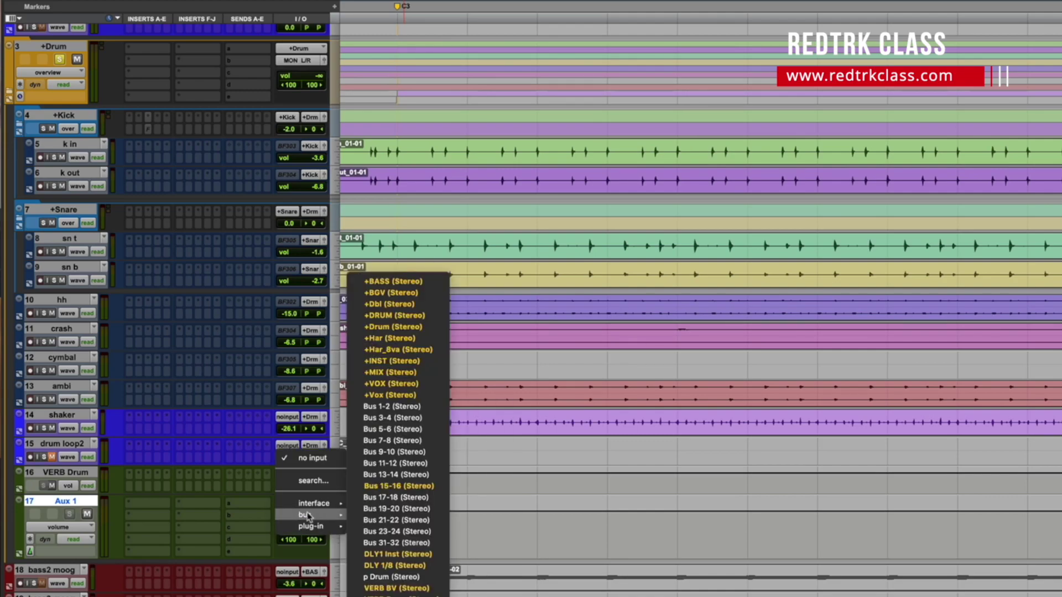
pyautogui.click(400, 454)
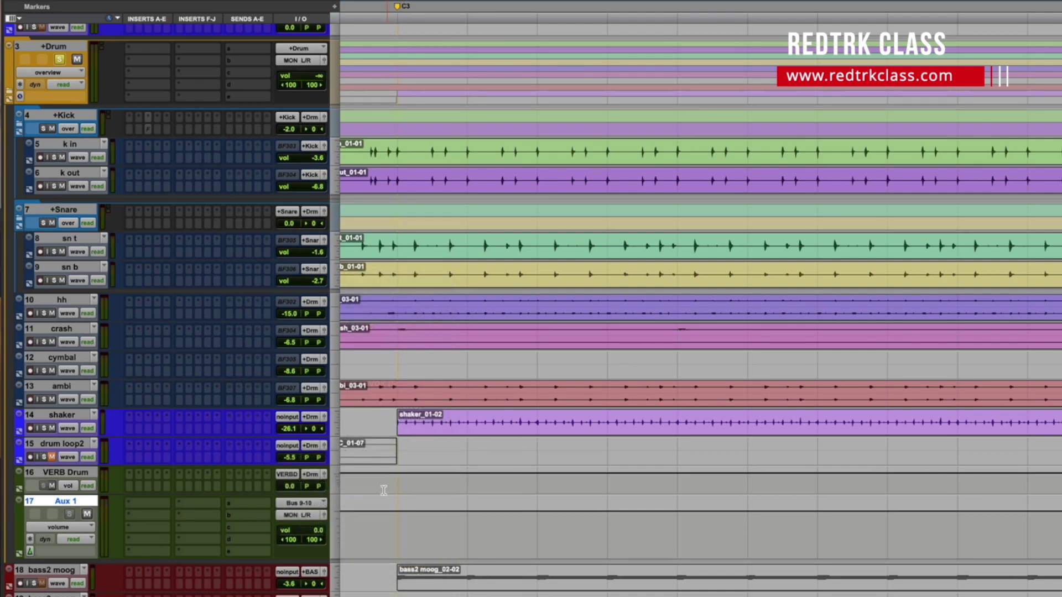
# Add a send from the +Drum track to stereo Bus 9-10 and set the send level to 0.0
pyautogui.click(256, 51)
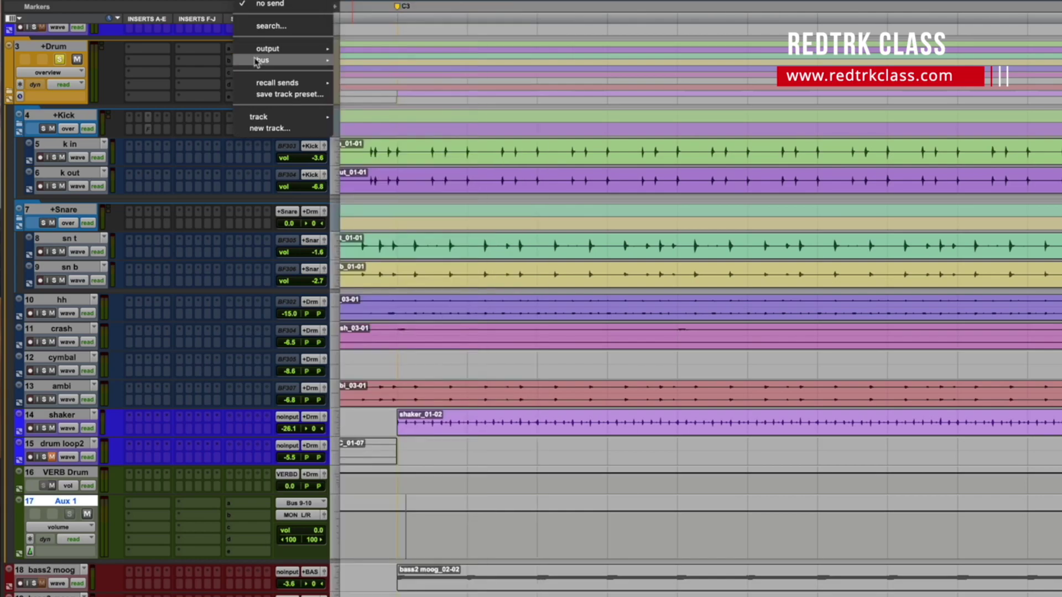
pyautogui.moveTo(260, 61)
pyautogui.click(423, 426)
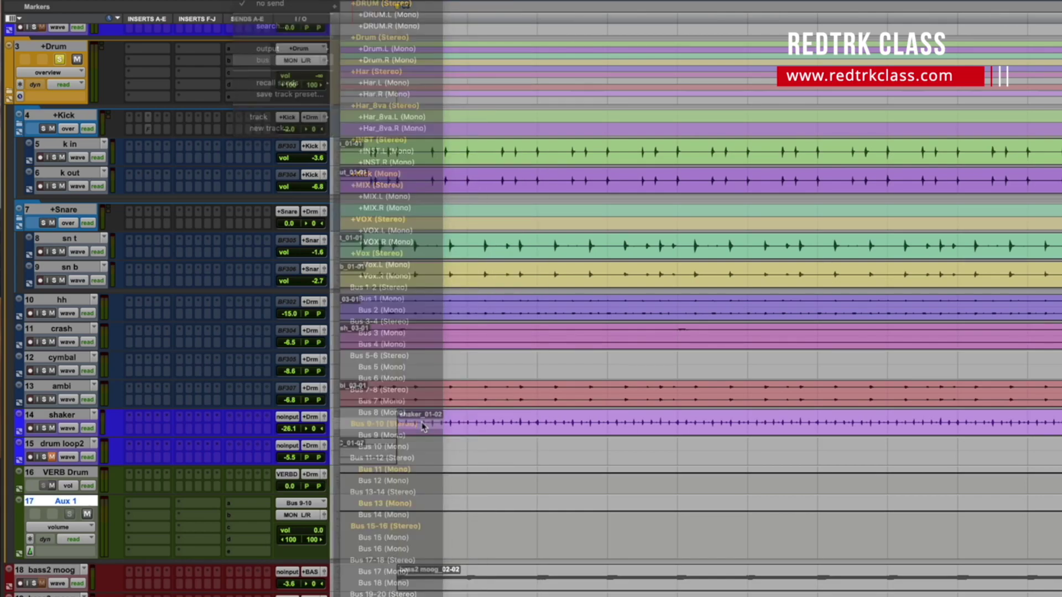
pyautogui.keyDown('alt'); pyautogui.click(480, 351); pyautogui.keyUp('alt')
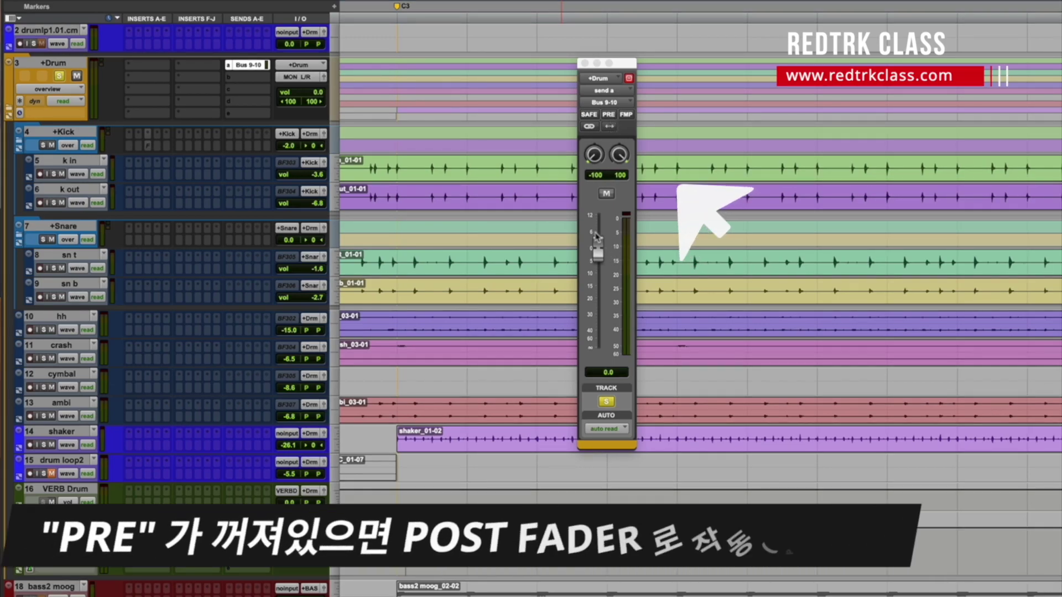
# Pull the +Drum track's volume down to minus infinity and play the drums to check the post-fader send
pyautogui.click(316, 97)
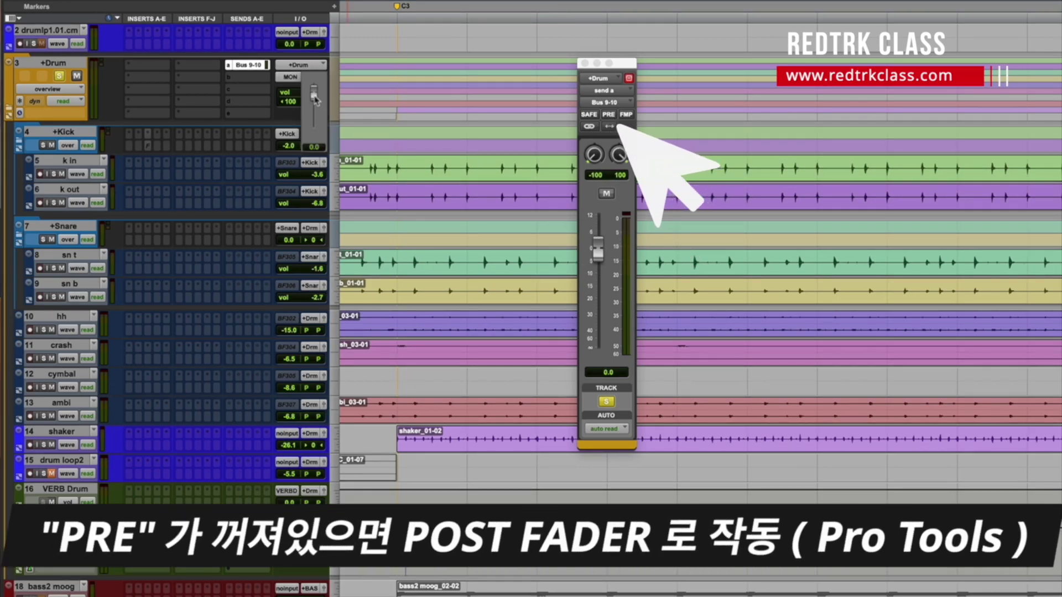
pyautogui.moveTo(318, 199); pyautogui.dragTo(318, 202)
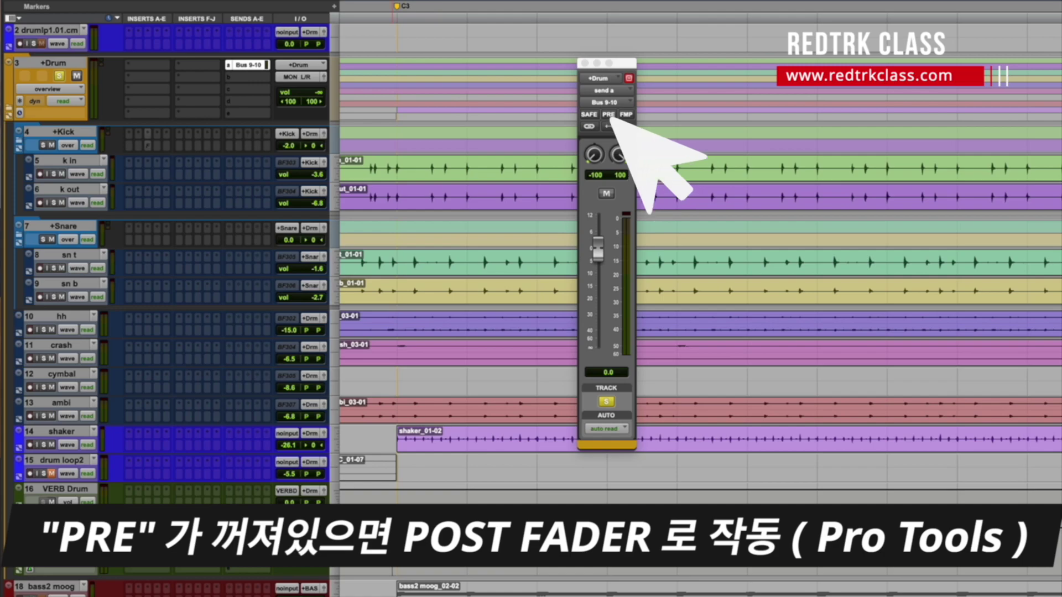
pyautogui.press('space')
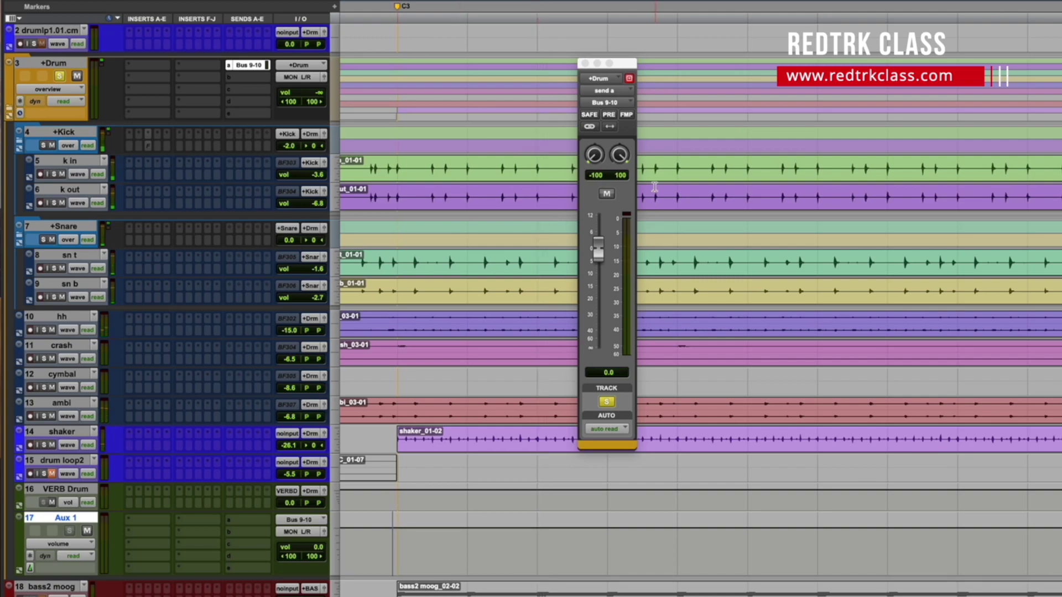
# Switch the +Drum send to pre-fader during playback, stop playback and go to the track's volume control
pyautogui.click(613, 117)
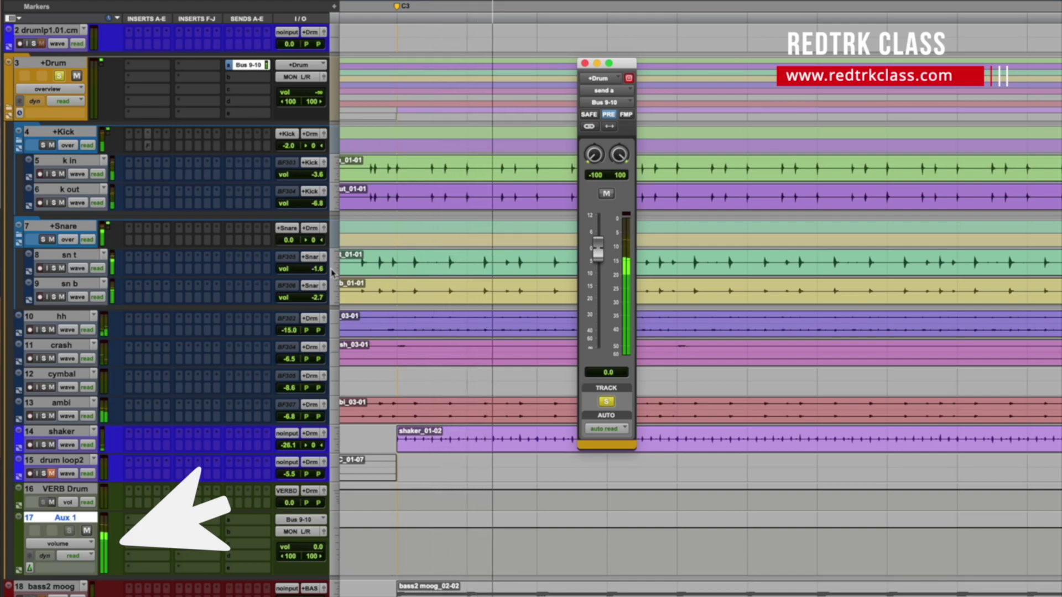
pyautogui.press('space')
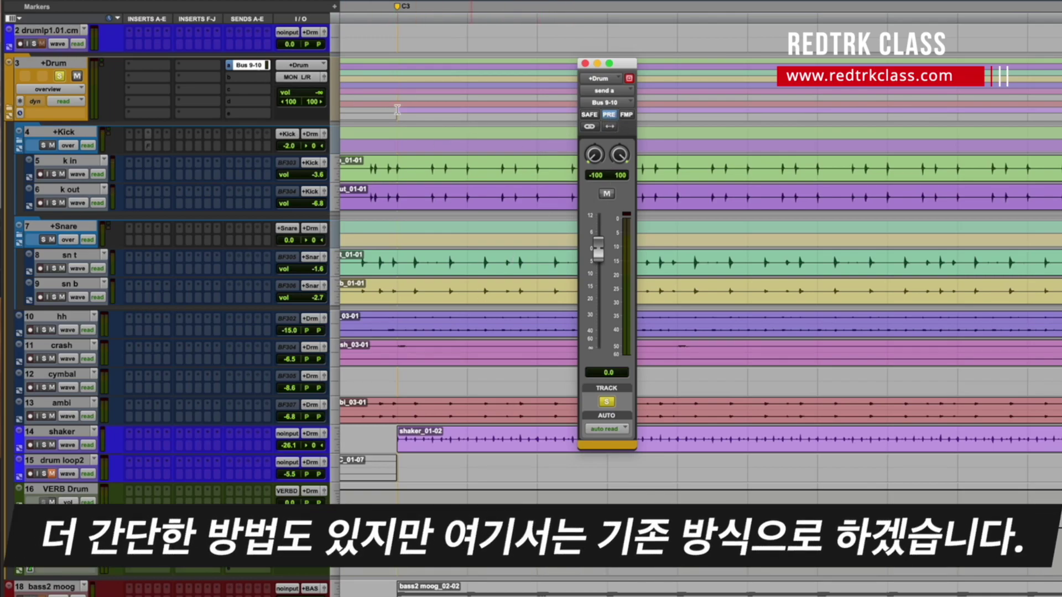
pyautogui.click(318, 98)
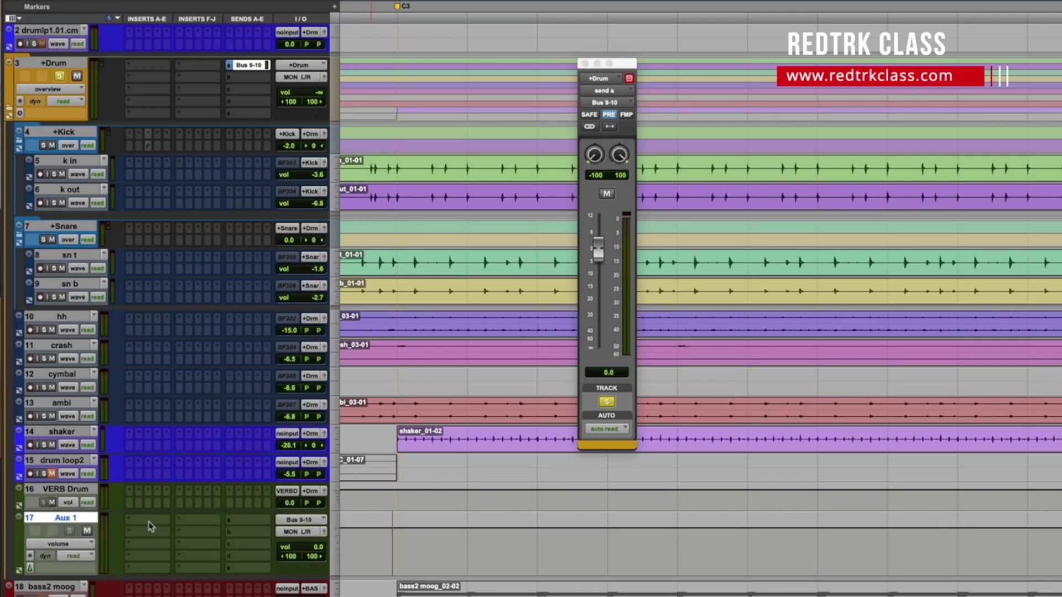
# Insert the SSLComp compressor on Aux 1, lower its threshold and raise its make-up gain during playback
pyautogui.click(150, 526)
pyautogui.click(309, 528)
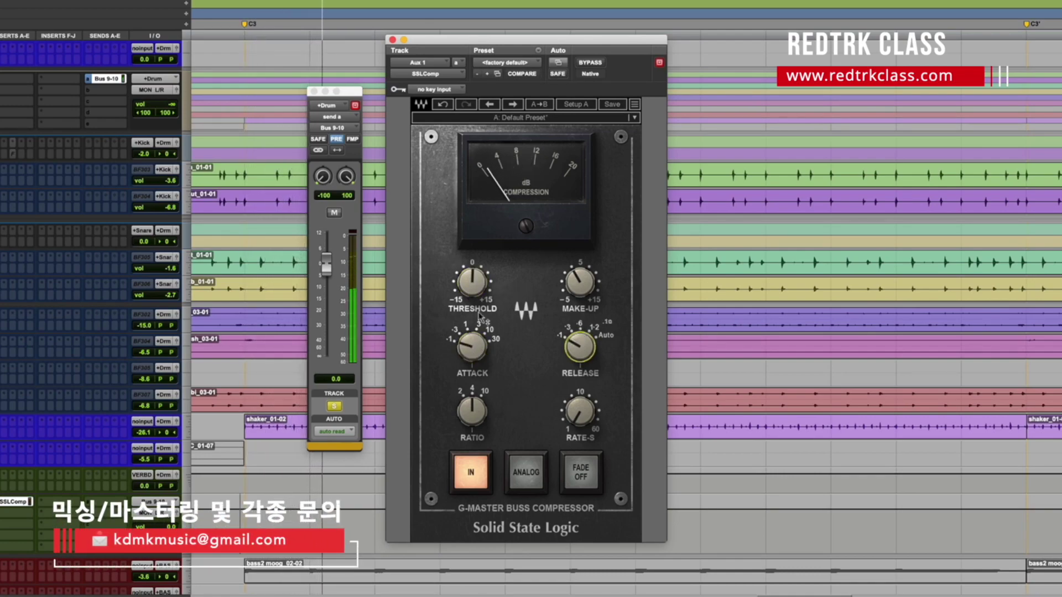
pyautogui.moveTo(580, 282); pyautogui.dragTo(580, 271)
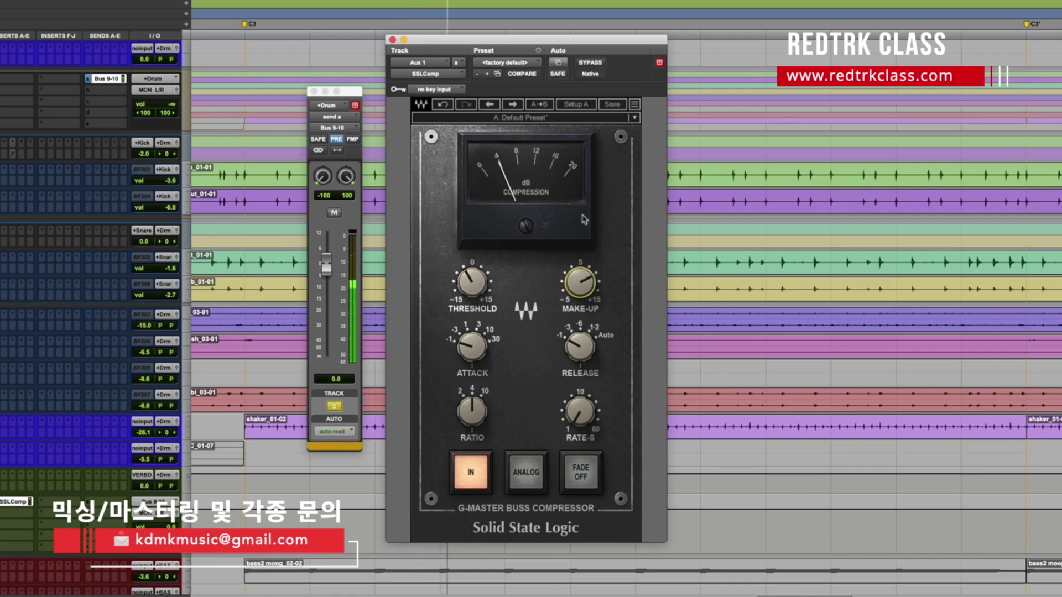
# Compare the SSLComp with bypass and set its make-up gain to about 6.3 to match levels
pyautogui.click(594, 62)
pyautogui.click(594, 62)
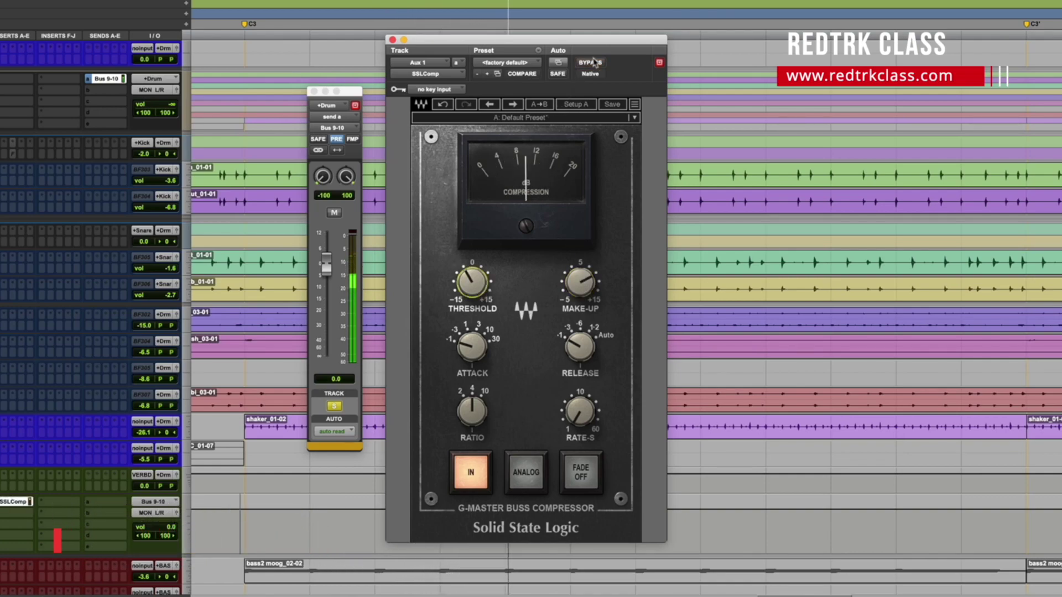
pyautogui.moveTo(579, 282); pyautogui.dragTo(580, 276)
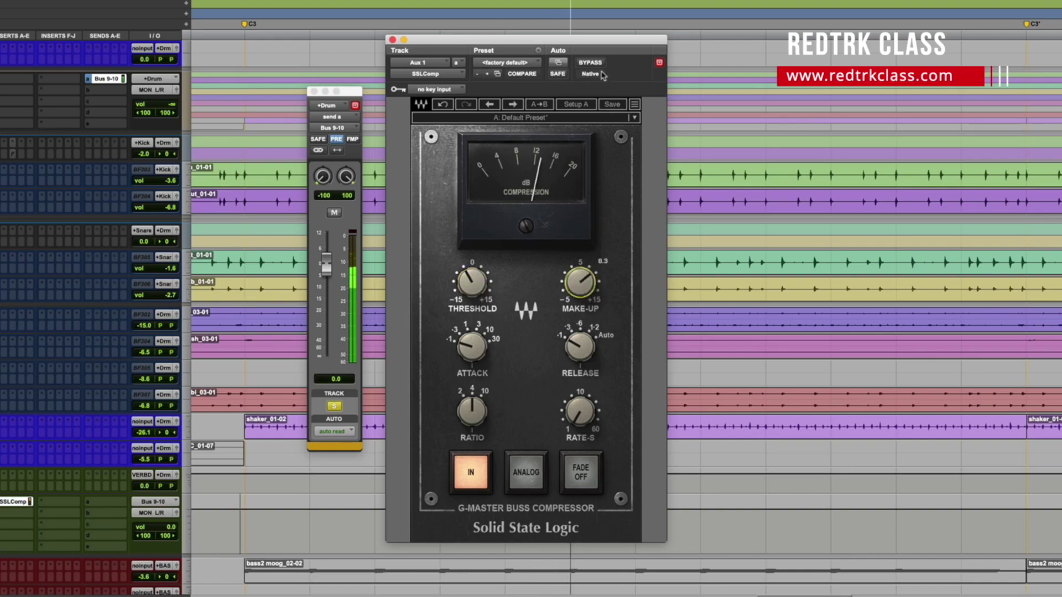
pyautogui.moveTo(582, 285)
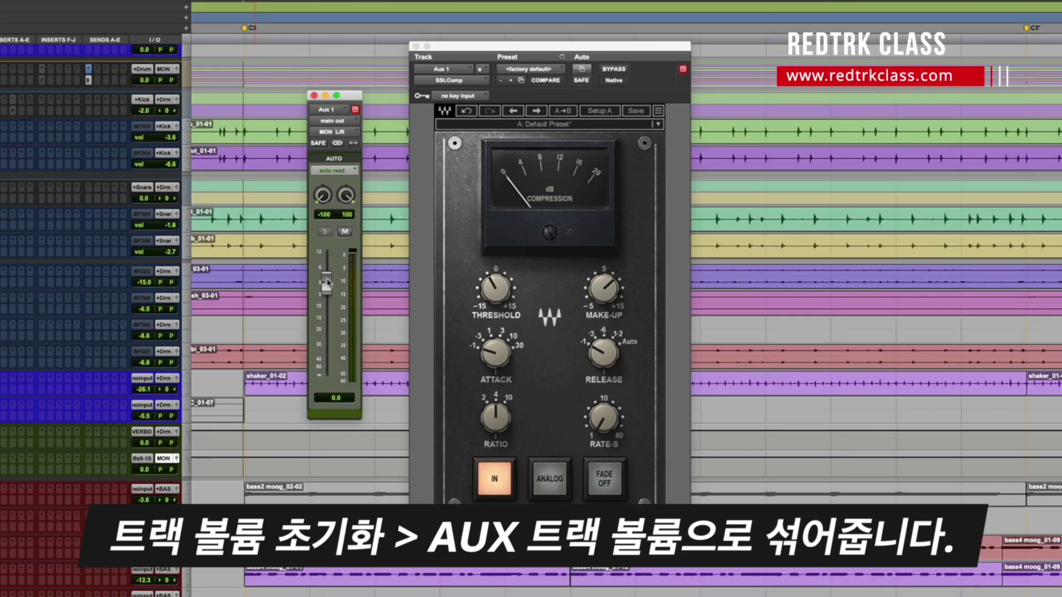
# Blend the compressed Aux 1 track under the drums at -5.4, muting and unmuting it to compare
pyautogui.moveTo(327, 283); pyautogui.dragTo(327, 280)
pyautogui.moveTo(327, 325); pyautogui.dragTo(328, 293)
pyautogui.click(345, 232)
pyautogui.click(345, 232)
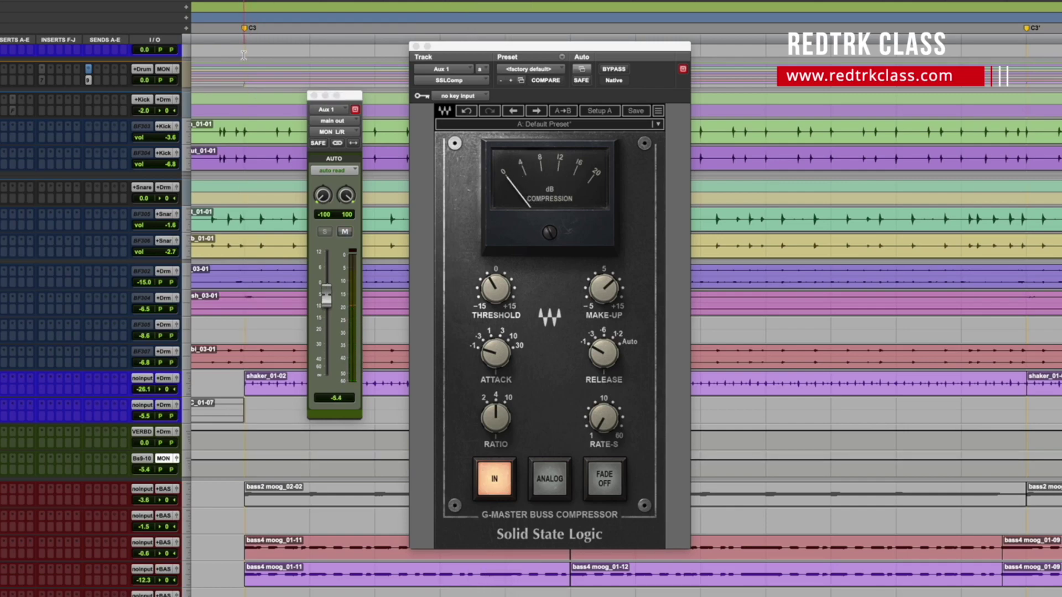
pyautogui.click(345, 231)
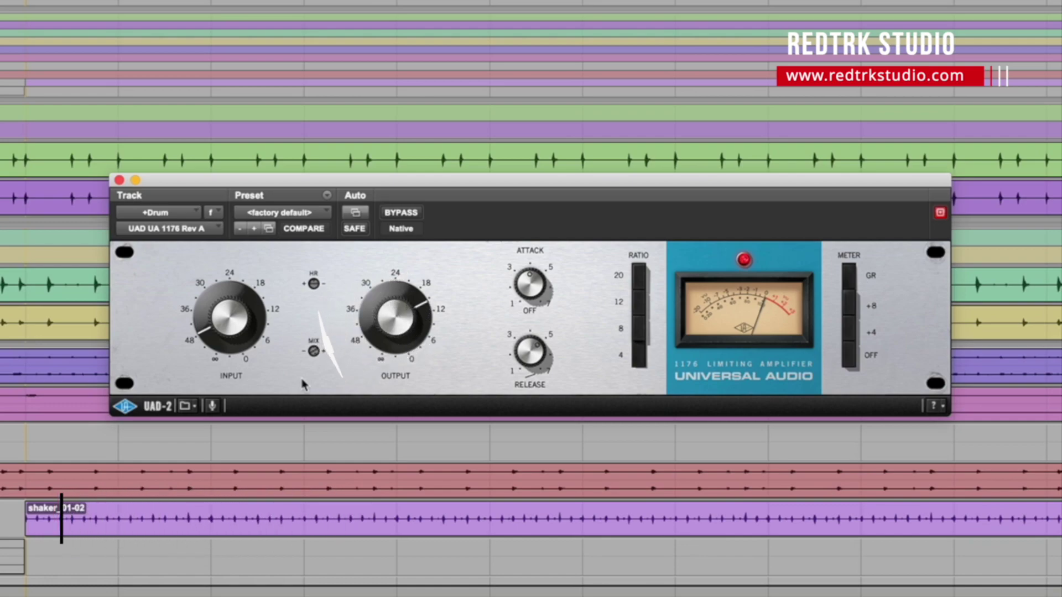
# Adjust the +Drum 1176's attack and release, lower its output to about 21 and raise its input to about 27
pyautogui.moveTo(535, 287); pyautogui.dragTo(560, 309)
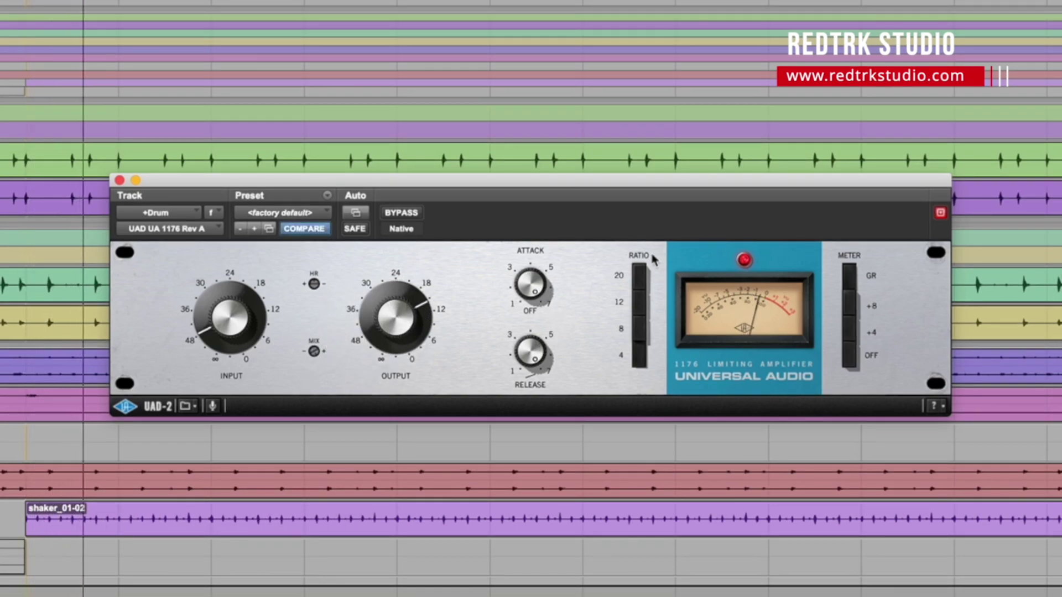
pyautogui.moveTo(390, 332); pyautogui.dragTo(389, 353)
pyautogui.moveTo(246, 320); pyautogui.dragTo(246, 298)
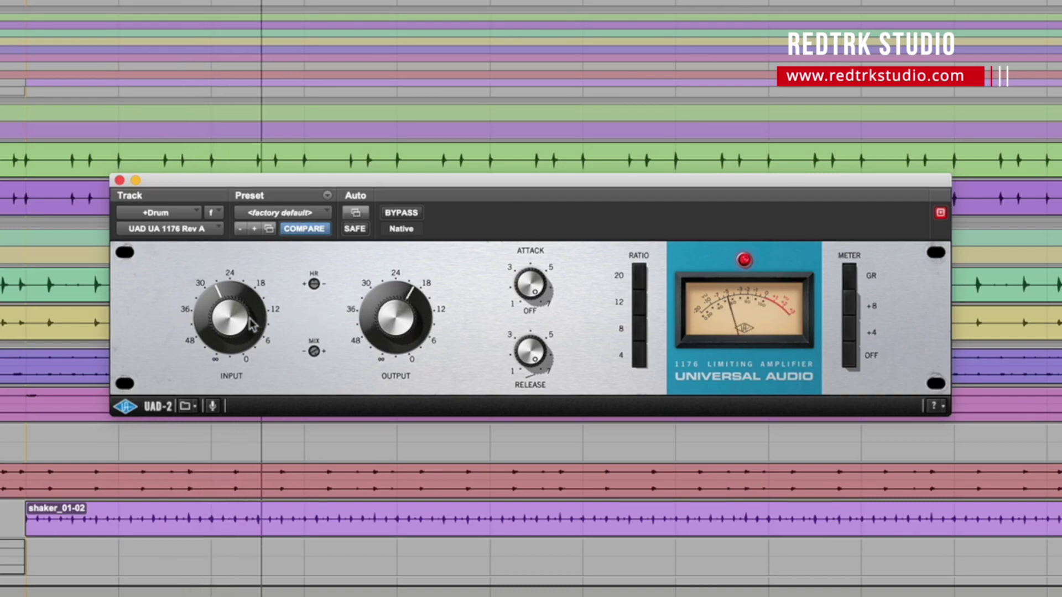
# Compare the drums with the 1176 bypassed and active several times during playback, leaving it active
pyautogui.click(401, 212)
pyautogui.click(401, 212)
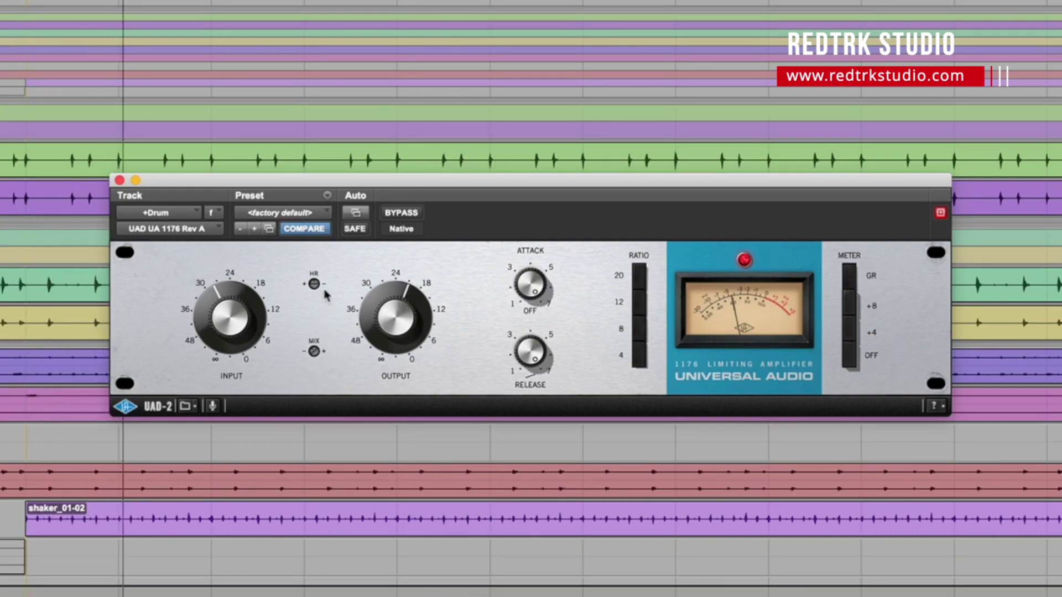
pyautogui.click(390, 218)
pyautogui.click(391, 218)
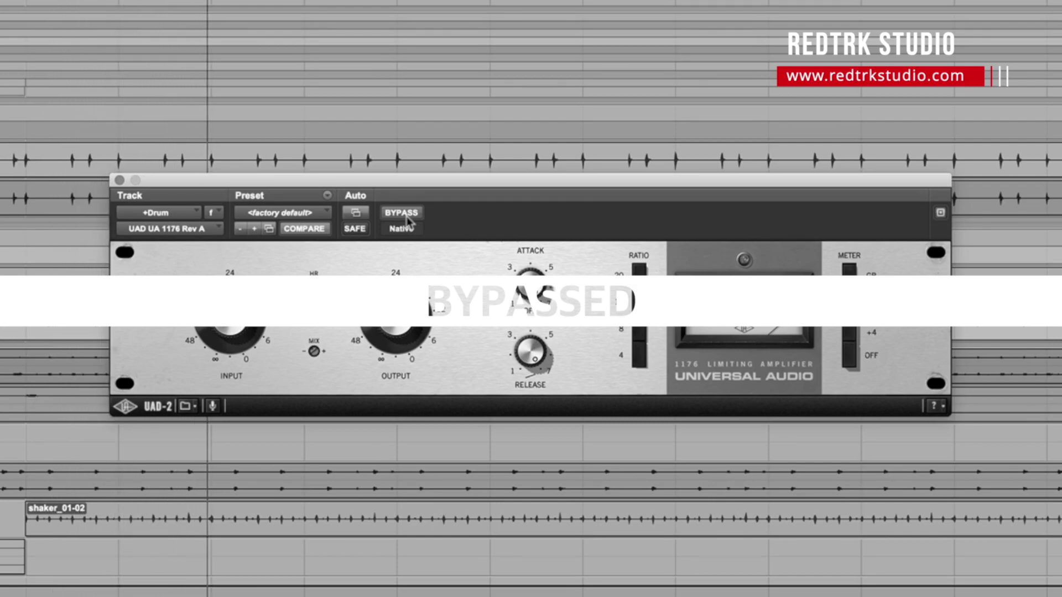
pyautogui.click(407, 219)
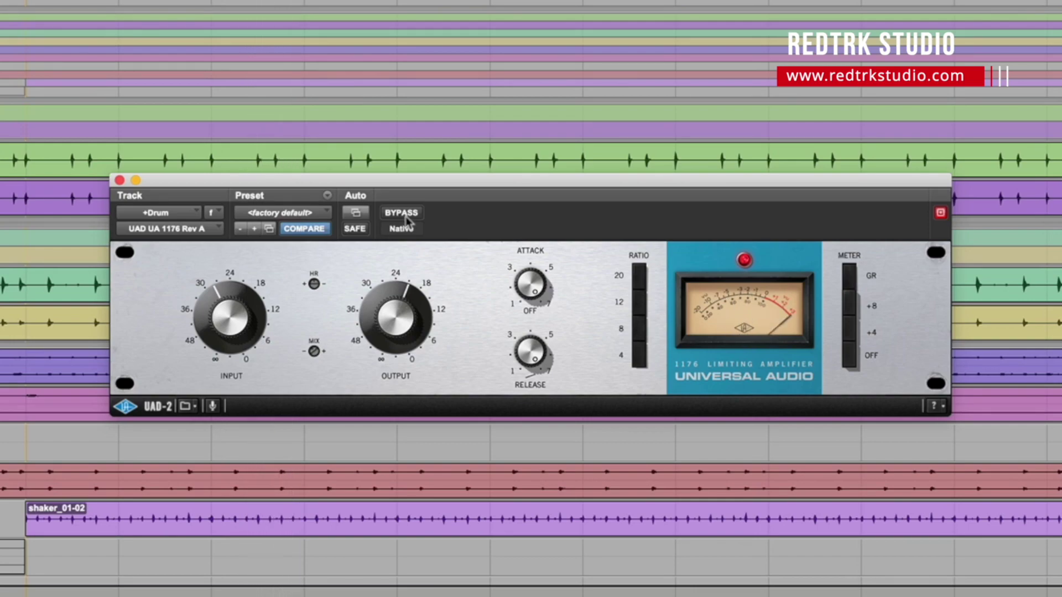
pyautogui.click(407, 219)
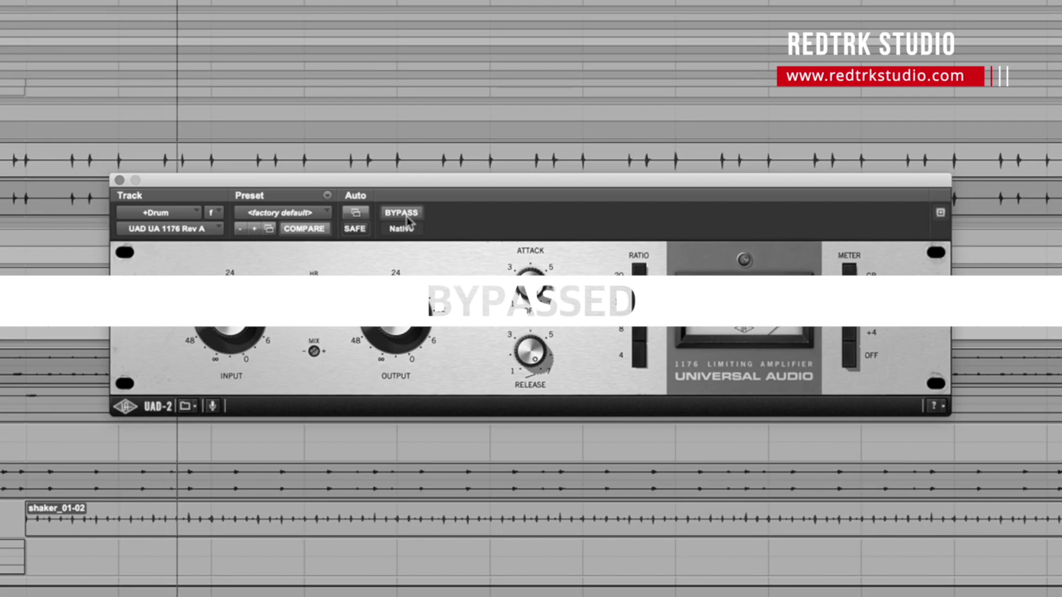
pyautogui.click(402, 214)
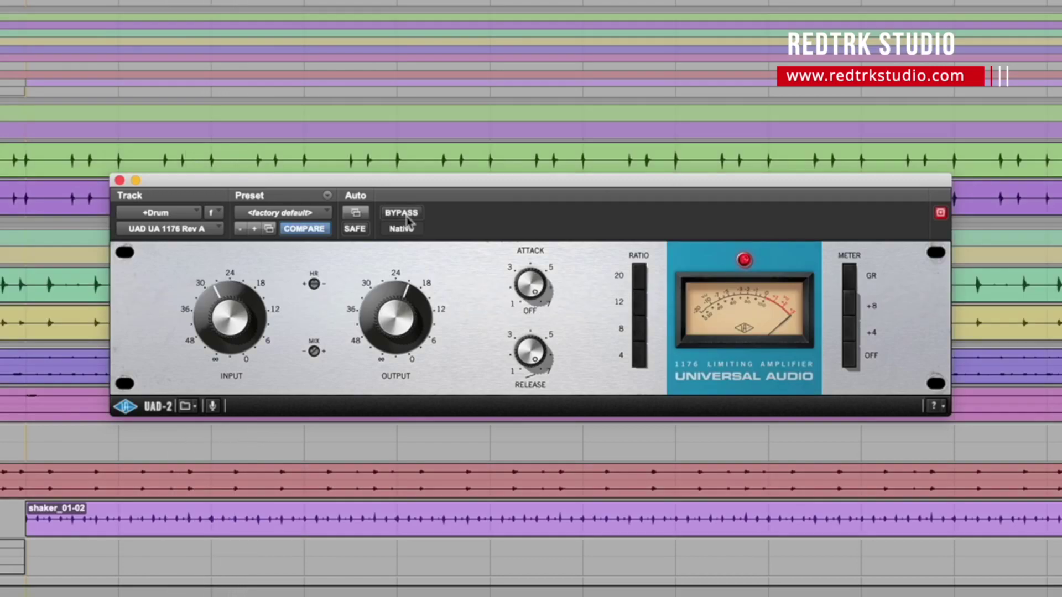